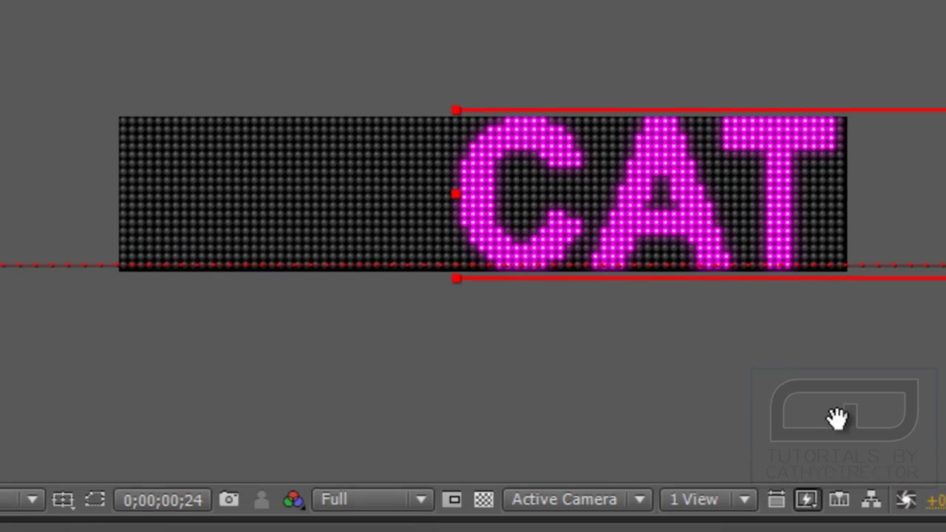
# Step: Play a preview of the finished scrolling magenta LED sign
pyautogui.press('space')
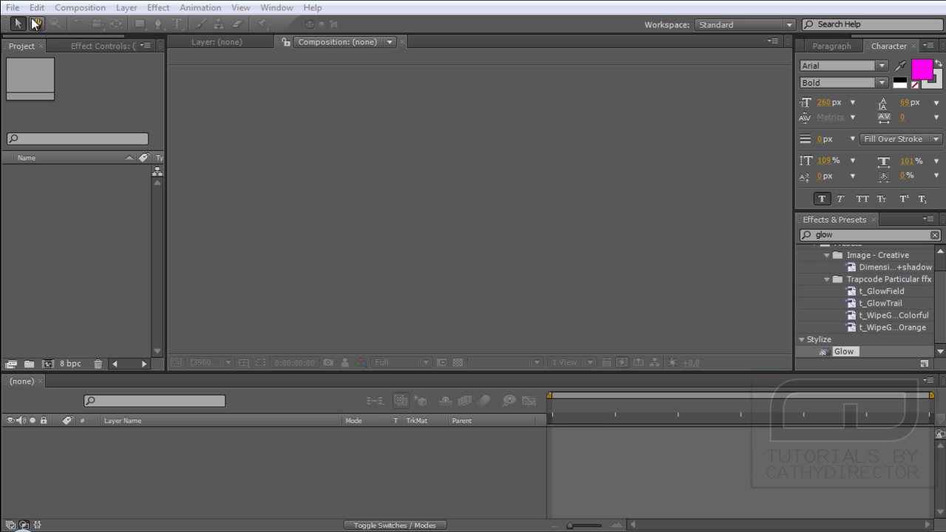
# Step: Start a fresh, empty After Effects project
pyautogui.click(12, 7)
pyautogui.moveTo(41, 26)
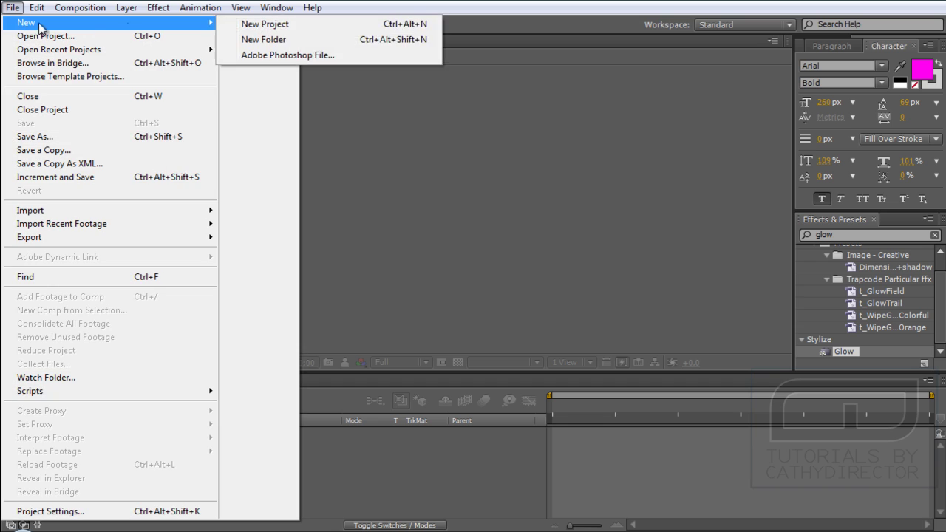
pyautogui.click(253, 27)
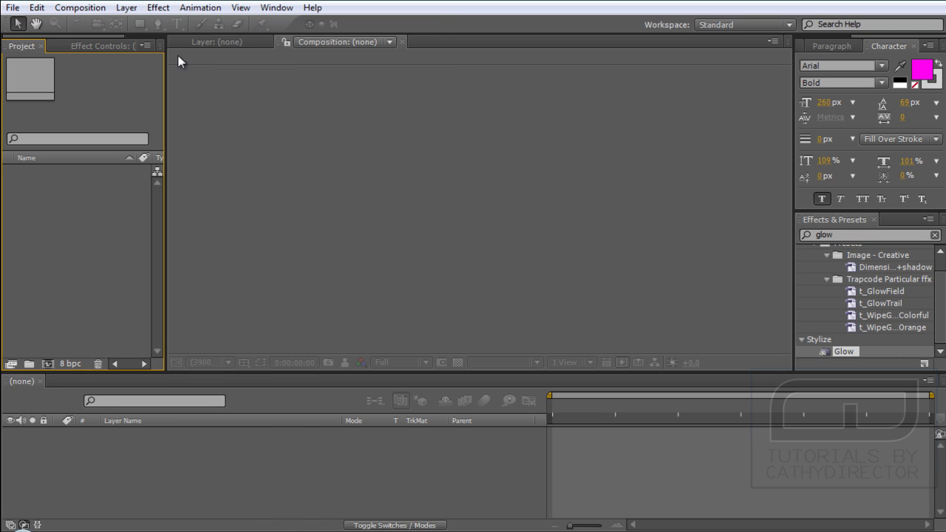
# Step: Create a 1000×220 composition at 29.97 fps lasting 0;00;05;00
pyautogui.click(83, 8)
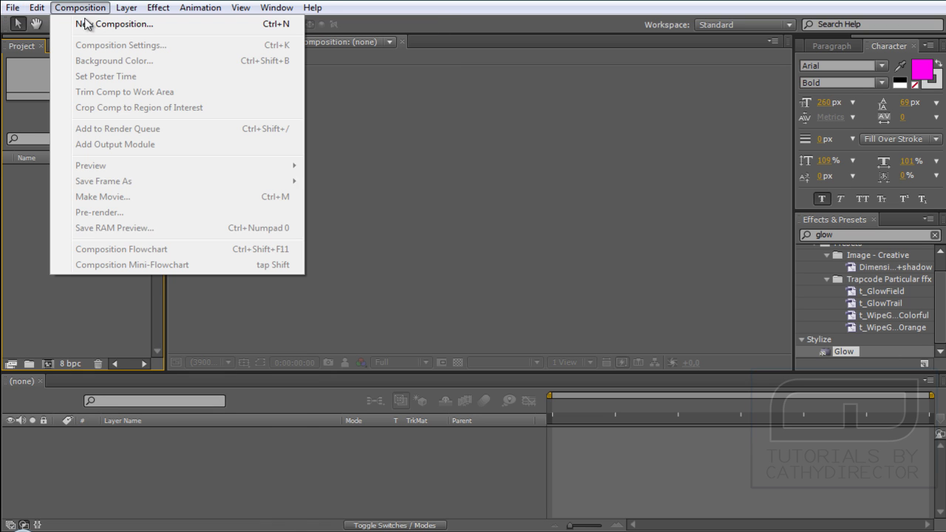
pyautogui.click(86, 22)
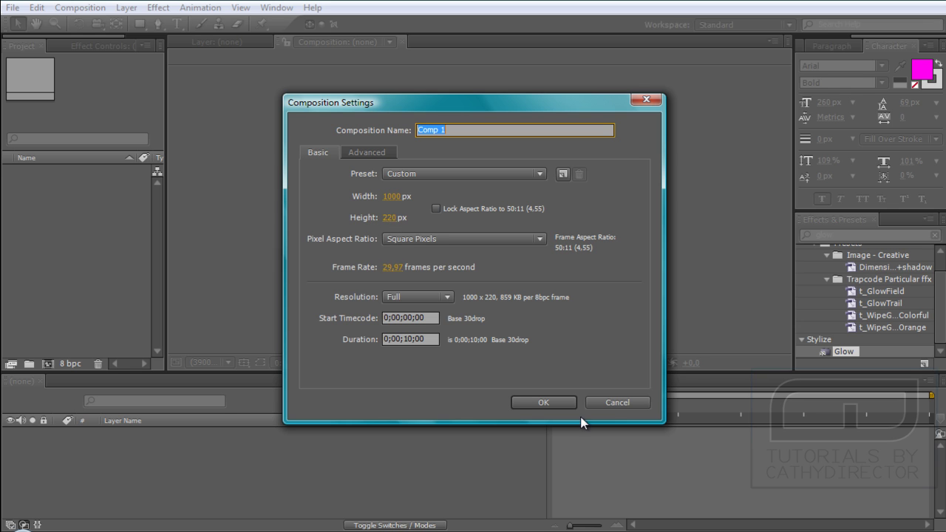
pyautogui.click(408, 338)
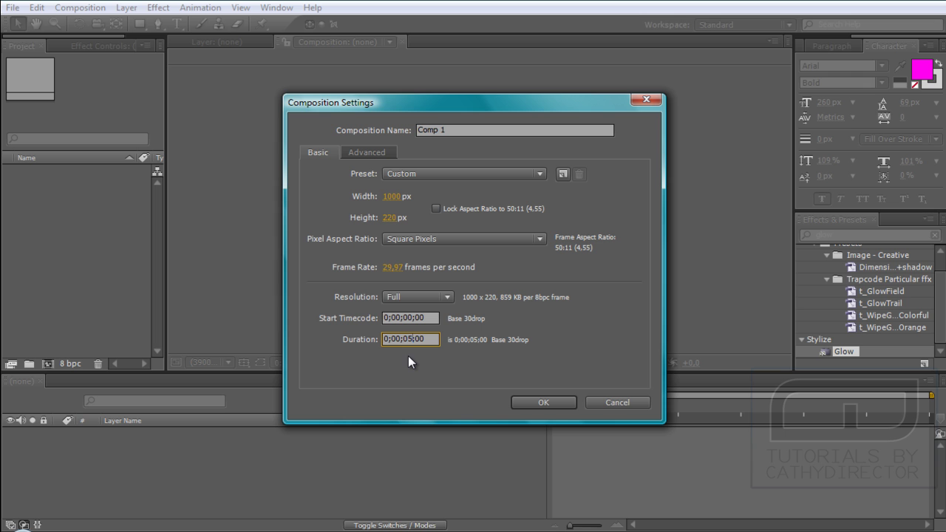
pyautogui.click(547, 403)
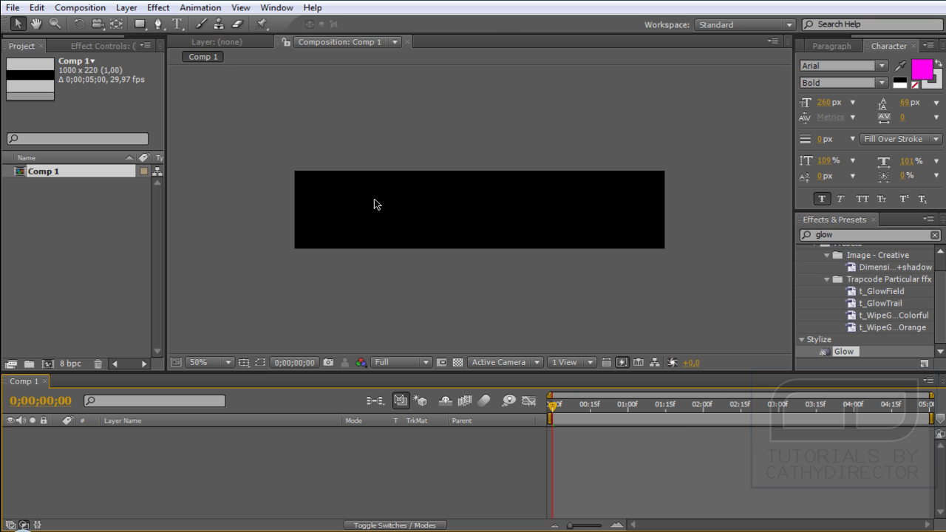
# Step: Add Dark Gray Solid 1, a full-frame solid colored #303030
pyautogui.click(128, 8)
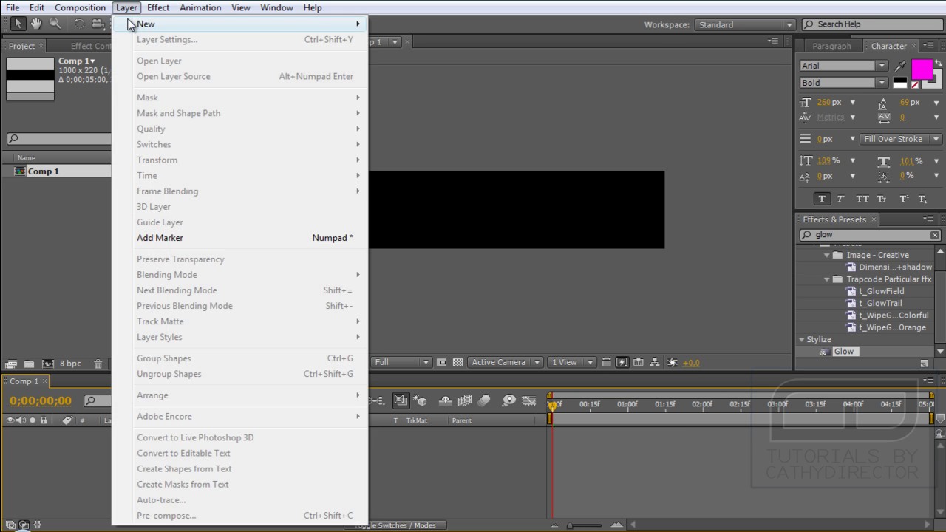
pyautogui.moveTo(133, 24)
pyautogui.click(404, 41)
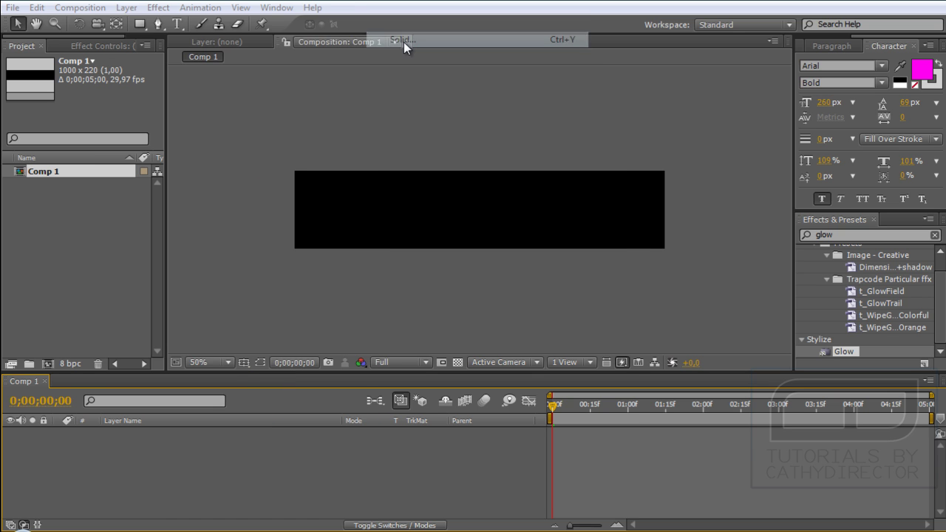
pyautogui.click(464, 351)
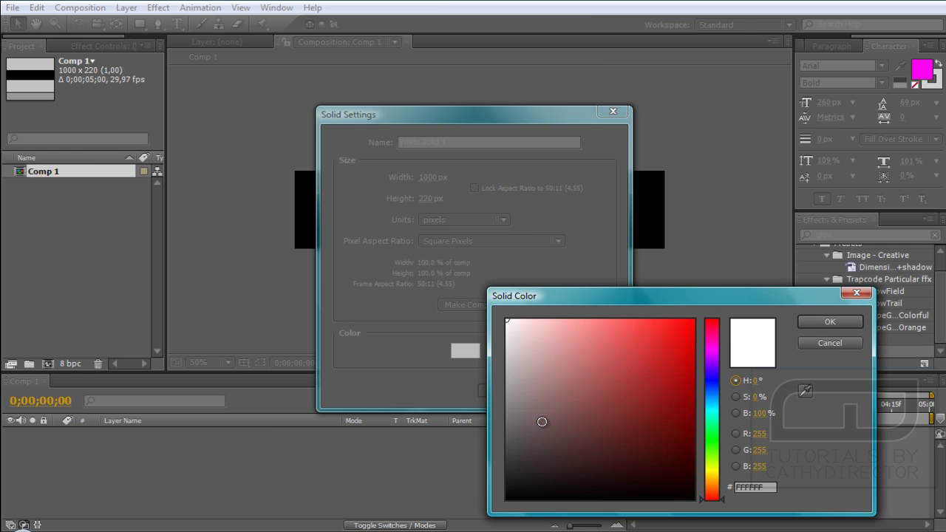
pyautogui.moveTo(524, 443); pyautogui.dragTo(503, 463)
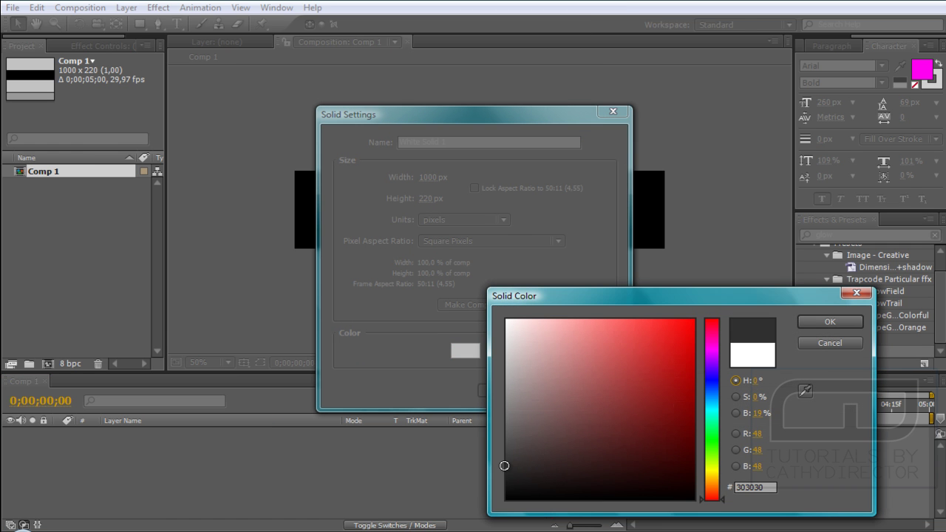
pyautogui.click(800, 326)
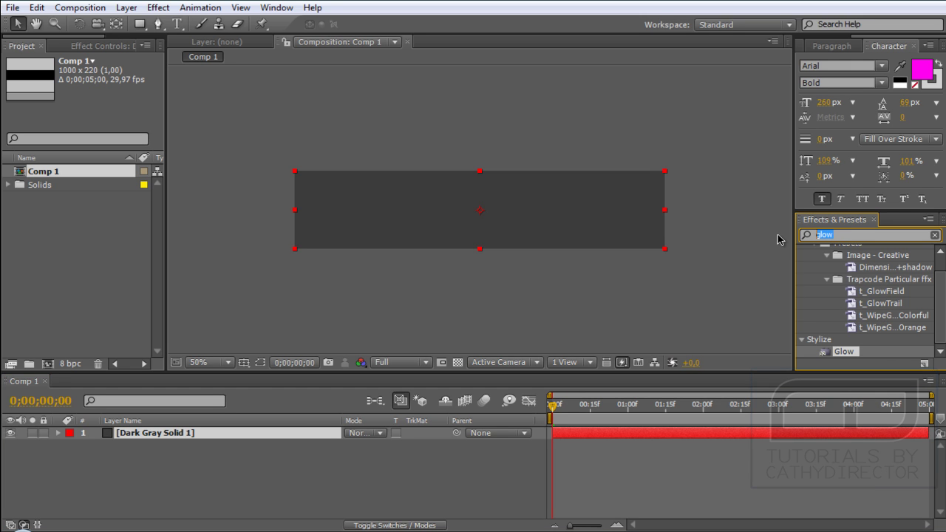
# Step: Apply CC Ball Action to Dark Gray Solid 1 with Ball Size 50, fitting the comp in view
pyautogui.write('cc ball')
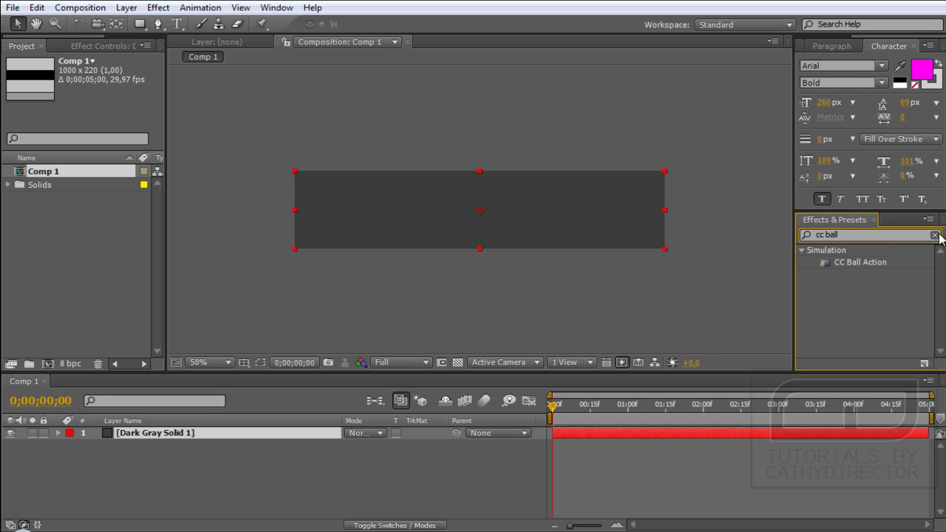
pyautogui.click(859, 263)
pyautogui.moveTo(858, 264); pyautogui.dragTo(345, 430)
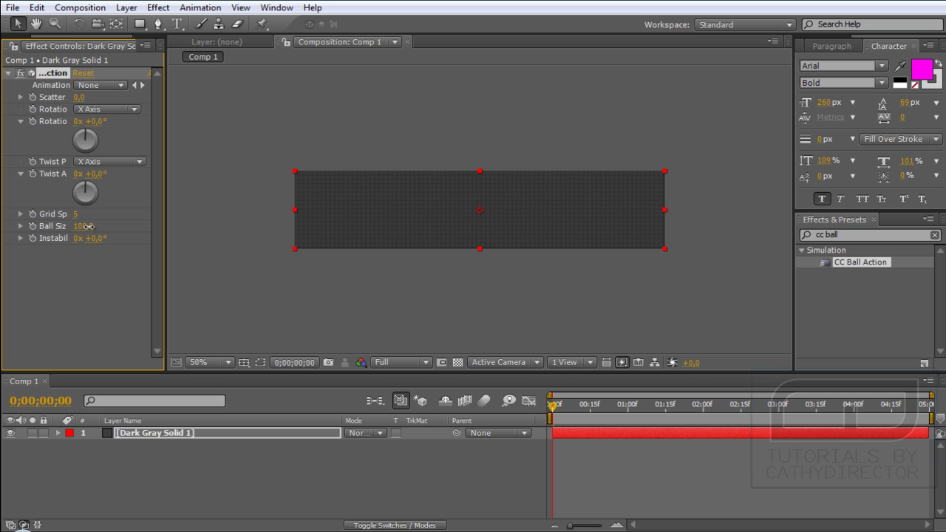
pyautogui.click(88, 226)
pyautogui.write('50')
pyautogui.click(445, 271)
pyautogui.hotkey('shift', '/')
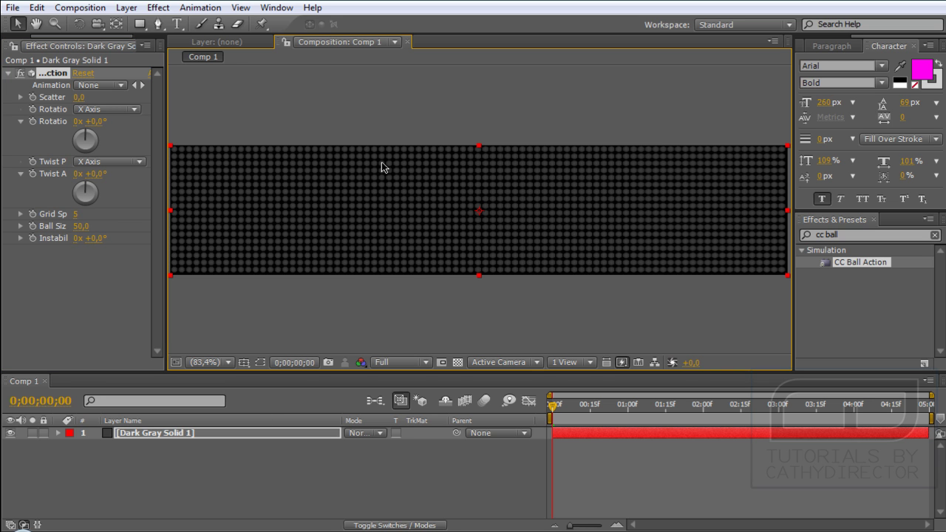
# Step: Add White Solid 1, a full-frame white solid, above the dark gray grid
pyautogui.click(127, 9)
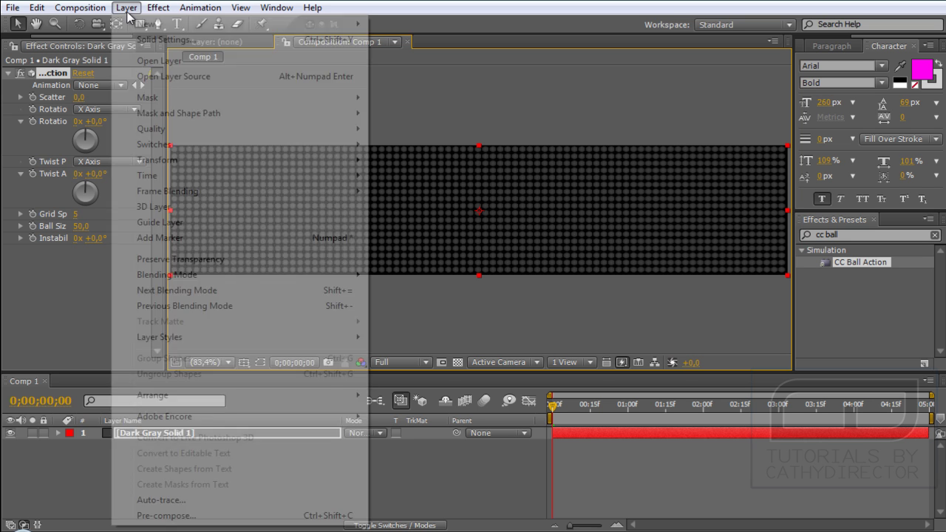
pyautogui.moveTo(131, 29)
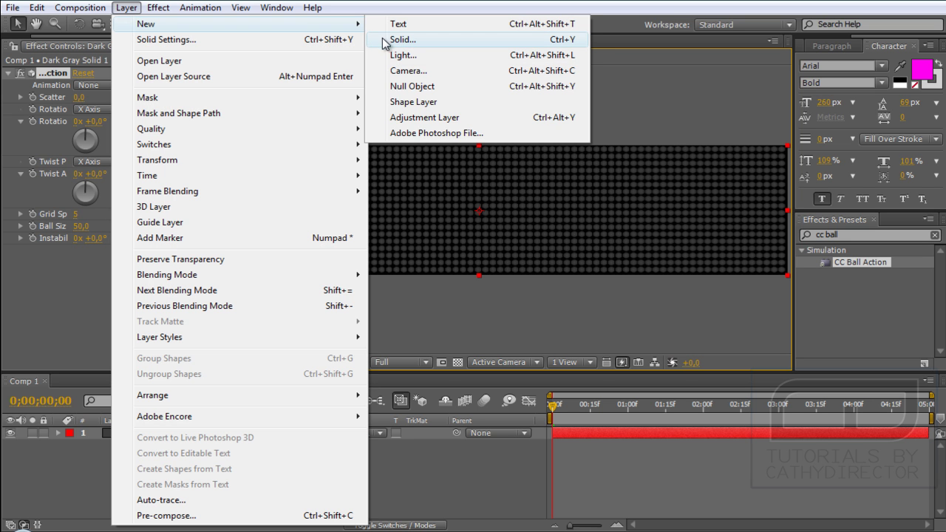
pyautogui.click(388, 40)
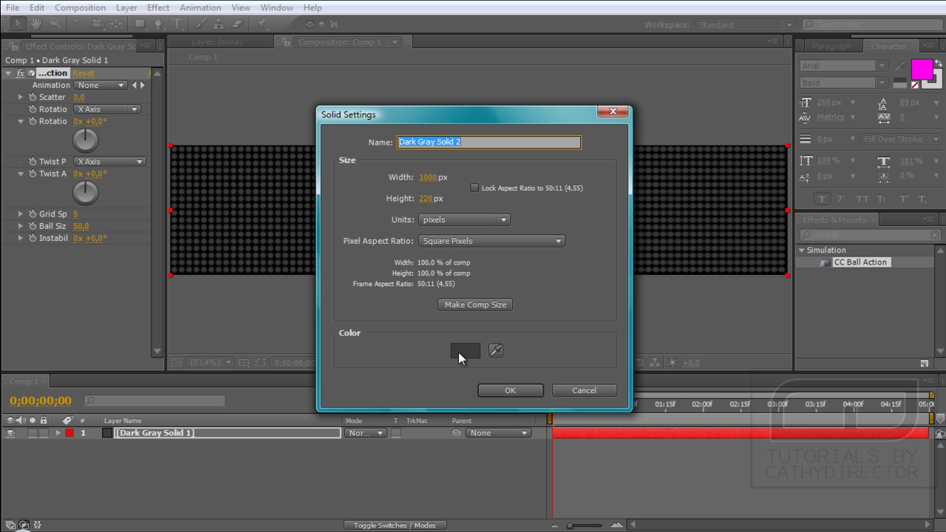
pyautogui.click(460, 352)
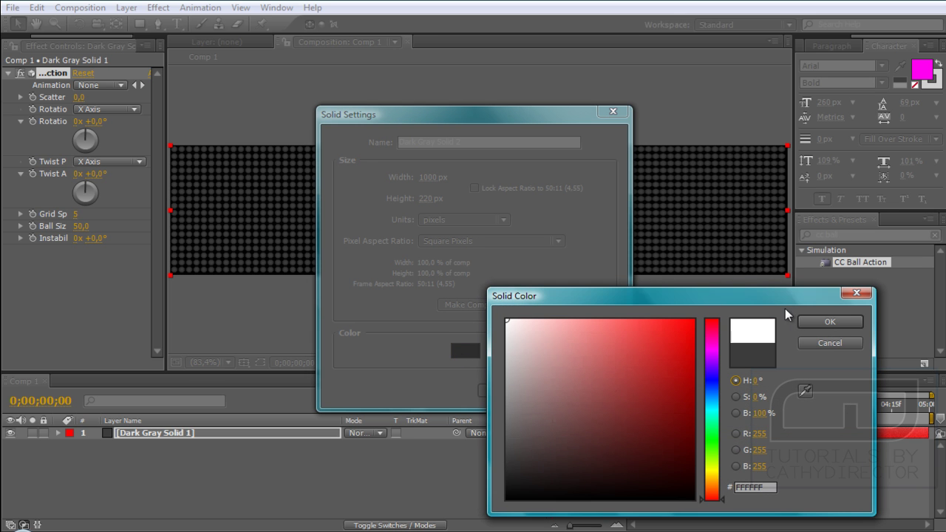
pyautogui.click(804, 325)
pyautogui.click(511, 391)
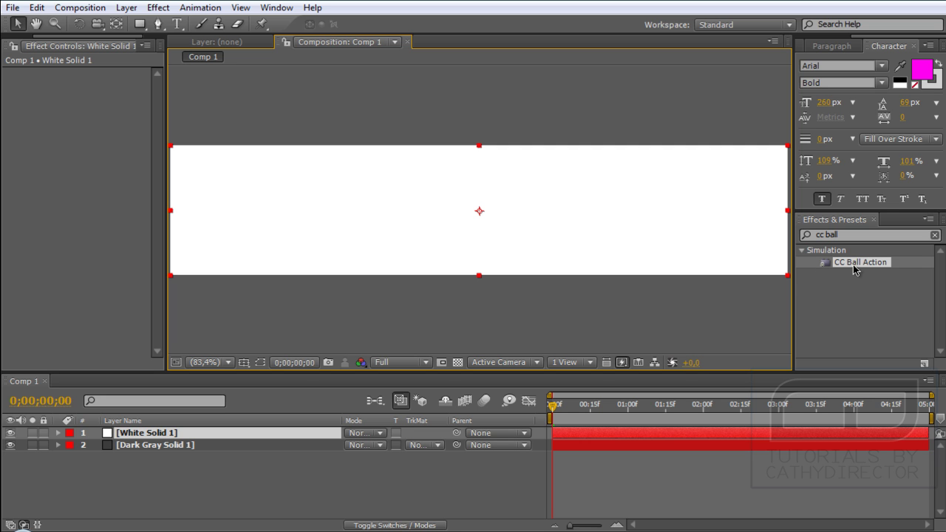
# Step: Apply CC Ball Action to White Solid 1 with Ball Size 25, viewing at 400%
pyautogui.moveTo(860, 263); pyautogui.dragTo(710, 237)
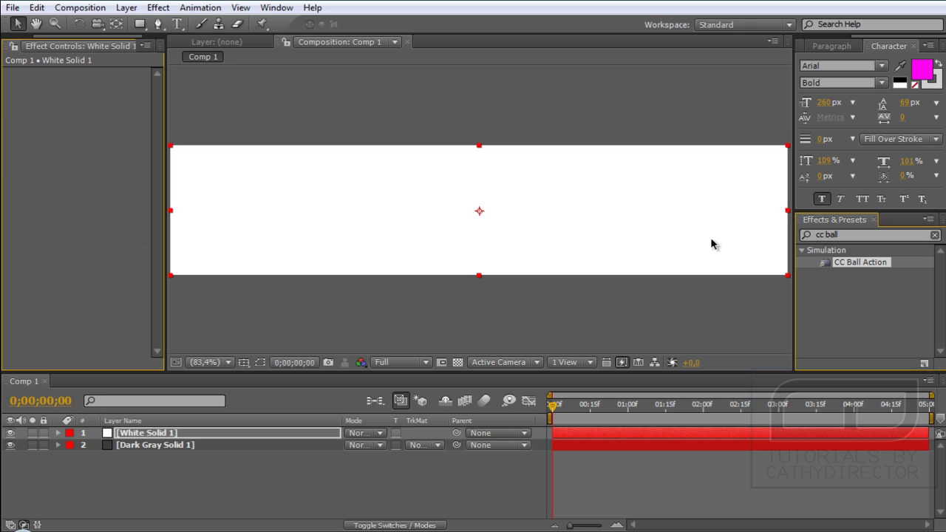
pyautogui.click(83, 227)
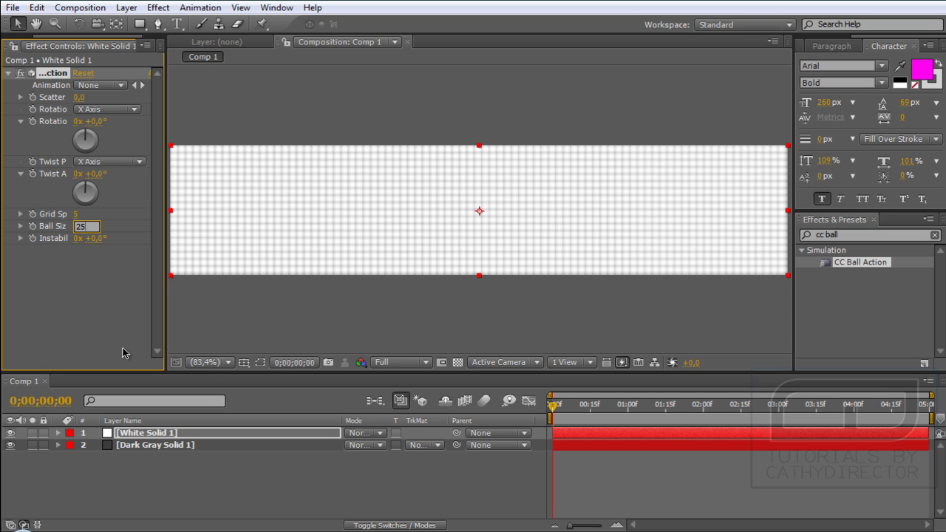
pyautogui.write('25')
pyautogui.click(211, 363)
pyautogui.click(234, 285)
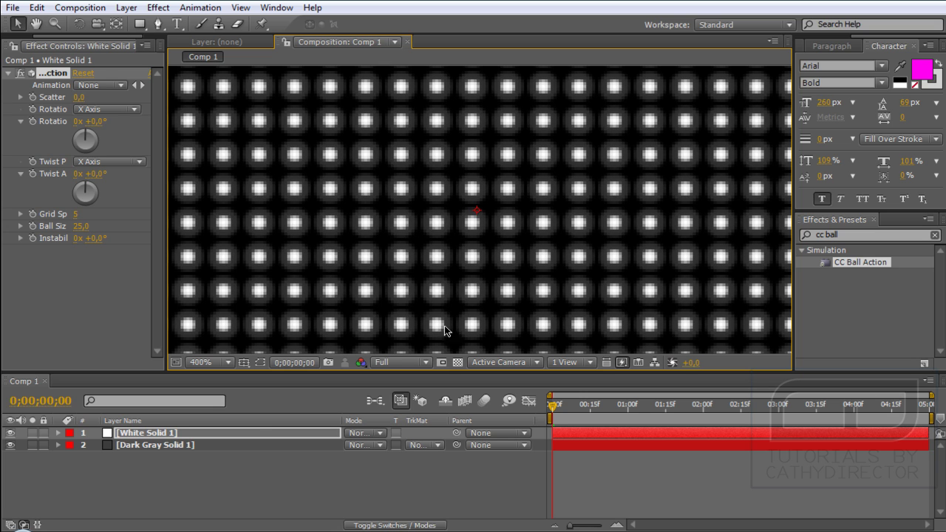
# Step: Select White Solid 1 and zoom the viewer from 400% through 200% to 100%
pyautogui.click(190, 438)
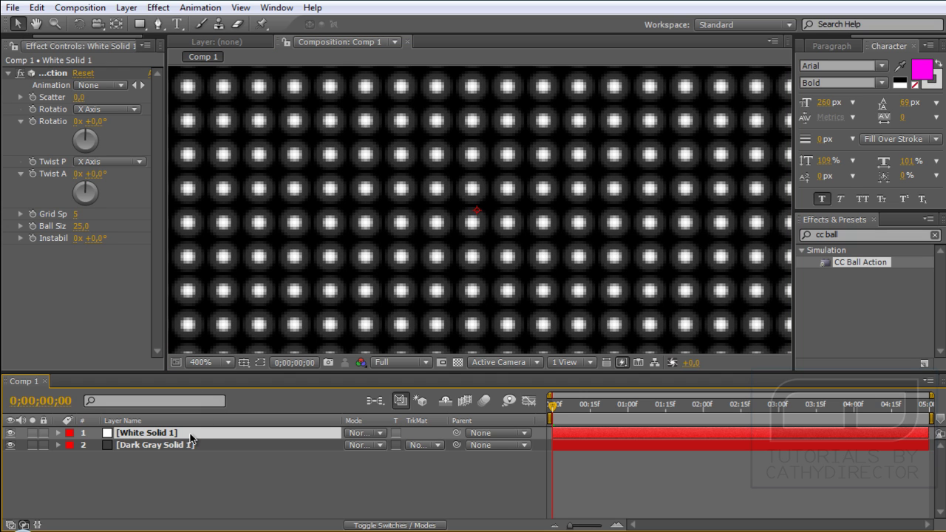
pyautogui.press('Return')
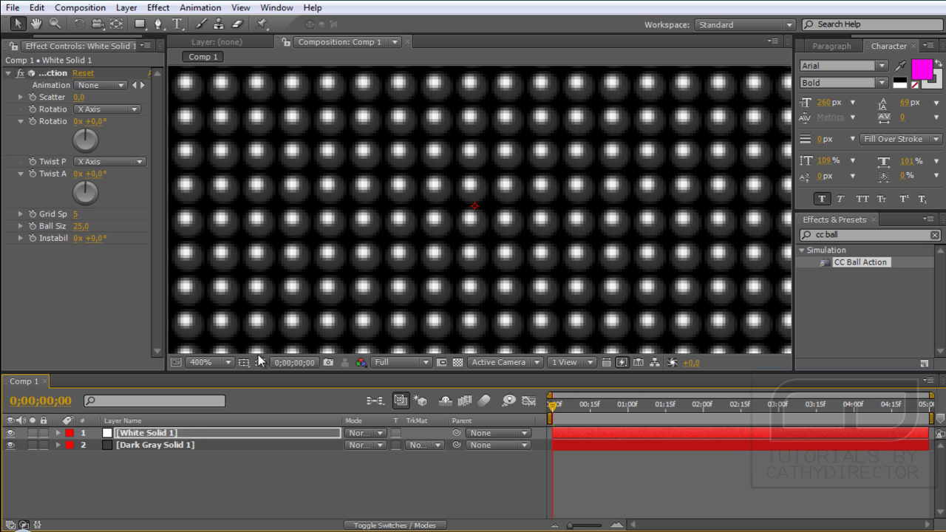
pyautogui.click(211, 362)
pyautogui.click(220, 268)
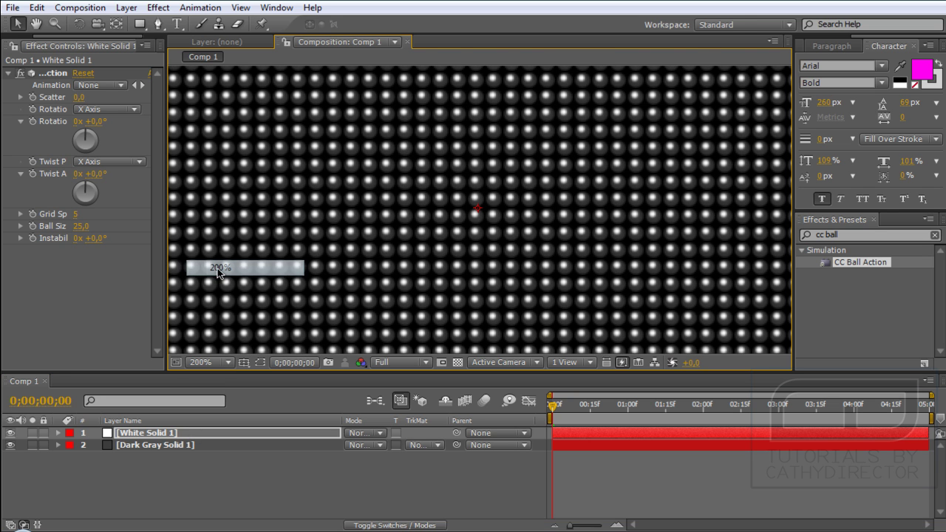
pyautogui.click(224, 363)
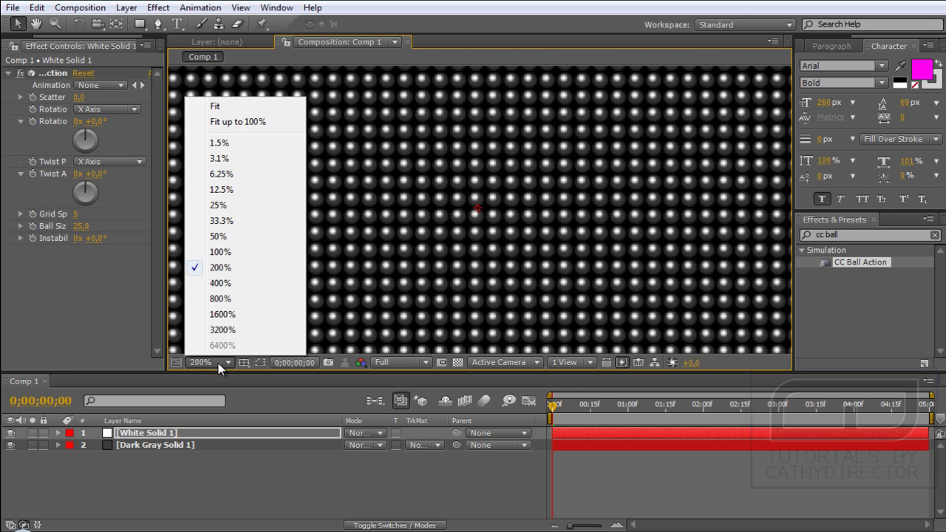
pyautogui.click(231, 254)
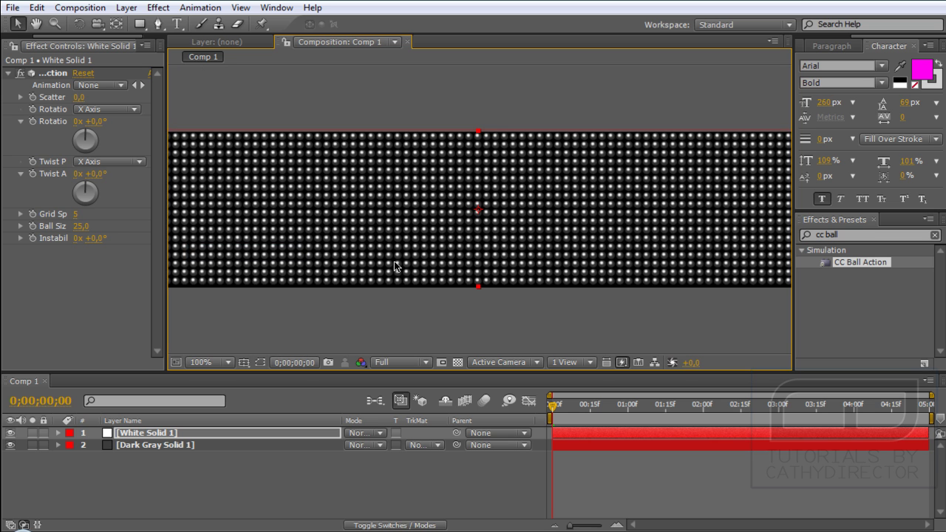
# Step: Set White Solid 1 to Overlay blending, then take the Horizontal Type tool
pyautogui.click(381, 434)
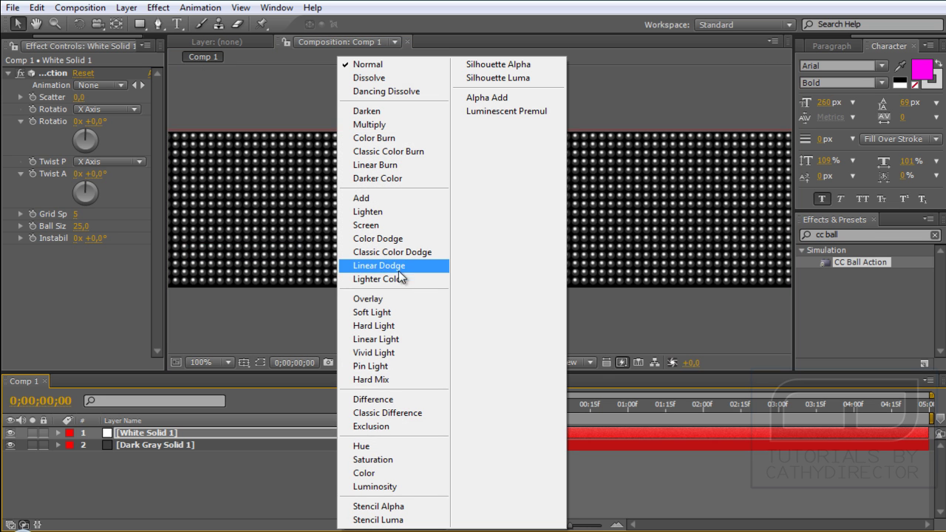
pyautogui.click(256, 485)
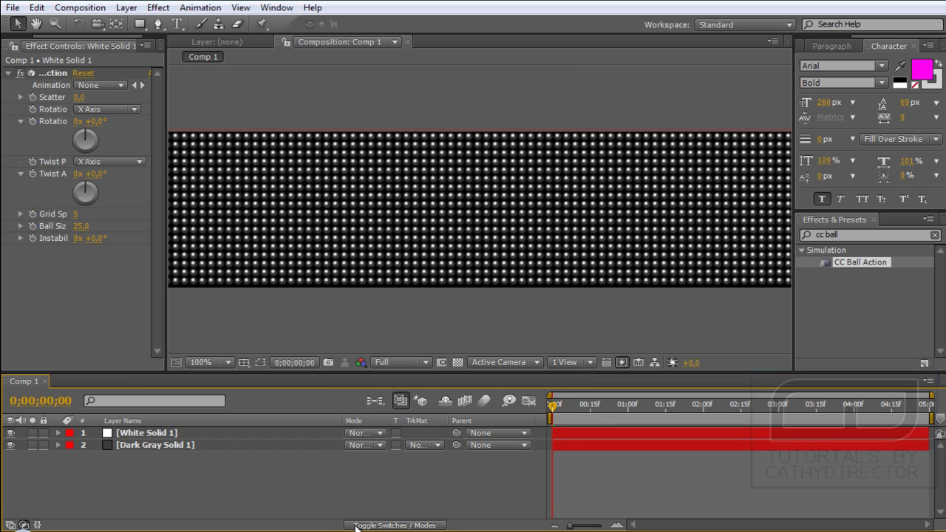
pyautogui.click(357, 431)
pyautogui.click(177, 24)
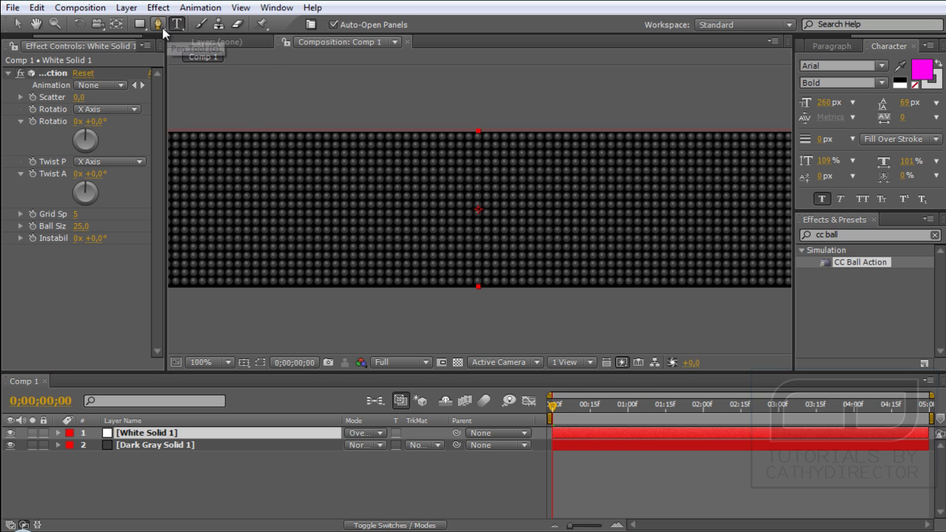
# Step: Paste the creator's name as magenta Arial Bold capitals into a new text layer
pyautogui.click(190, 262)
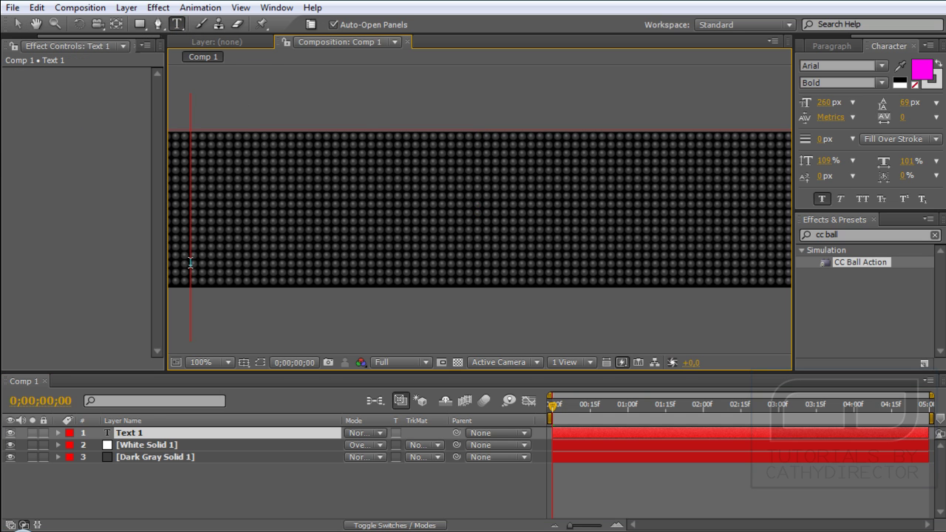
pyautogui.write('CATHYDIRECTOR')
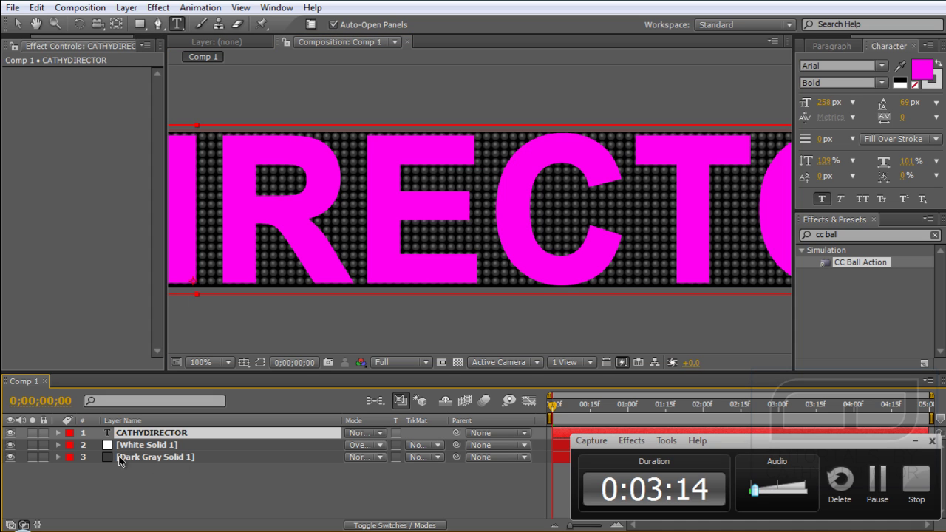
# Step: Copy CC Ball Action (Ball Size 50) from Dark Gray Solid 1 onto the text layer
pyautogui.click(133, 460)
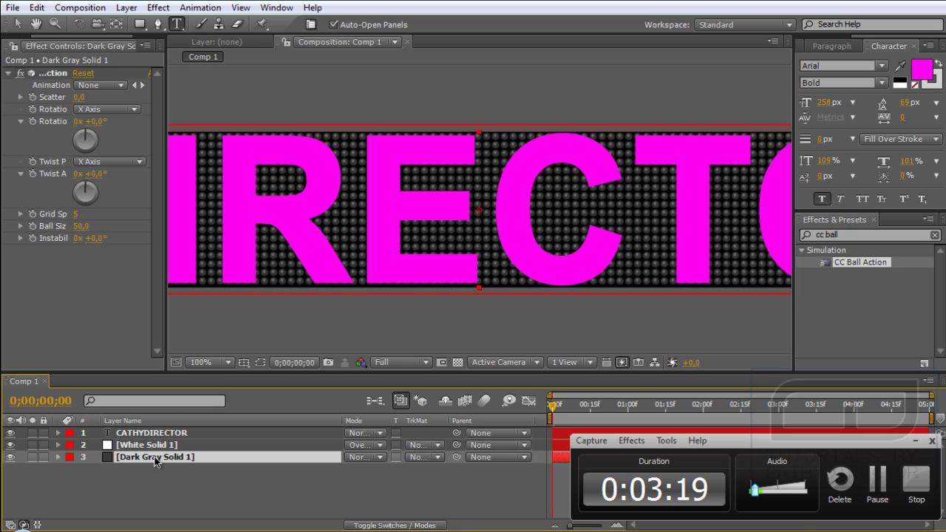
pyautogui.click(53, 74)
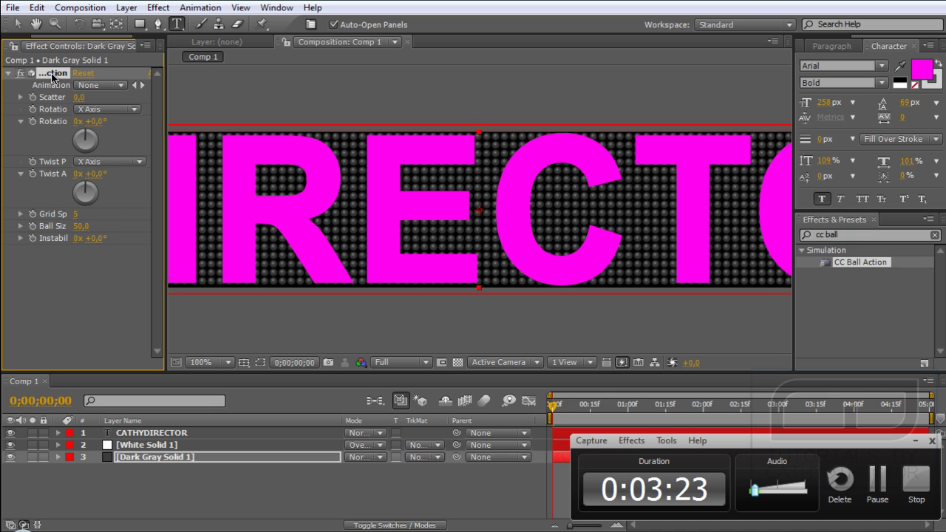
pyautogui.click(142, 435)
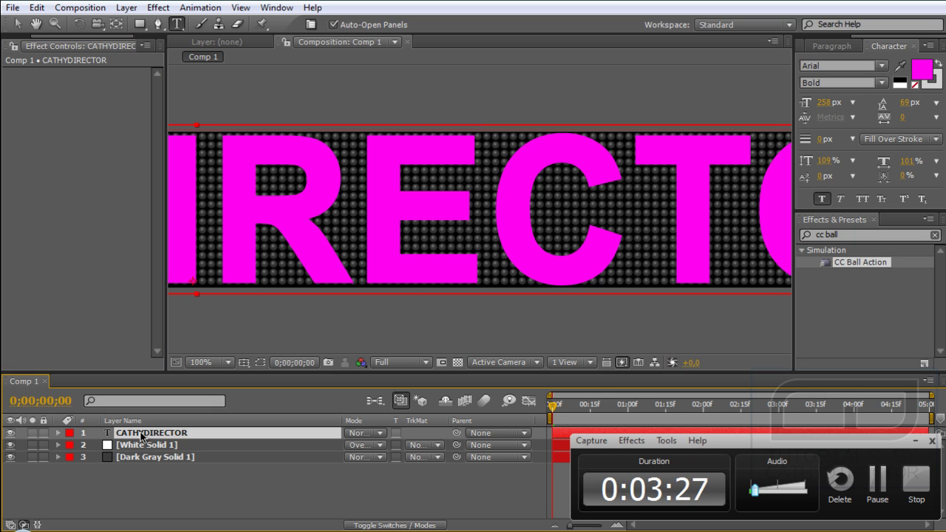
pyautogui.moveTo(140, 436); pyautogui.dragTo(142, 437)
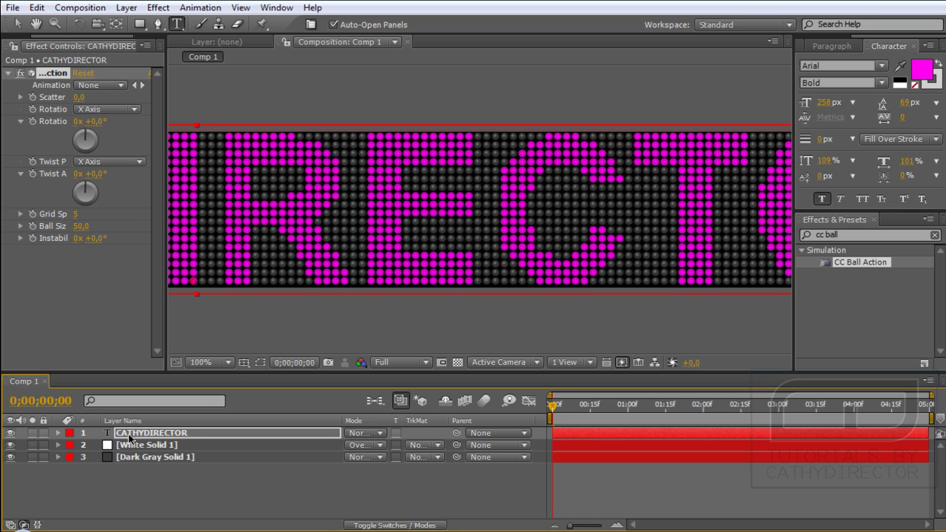
# Step: Zoom the viewer to 33.3% and move the CATHYDIRECTOR text off the sign's right edge
pyautogui.click(129, 438)
pyautogui.click(211, 362)
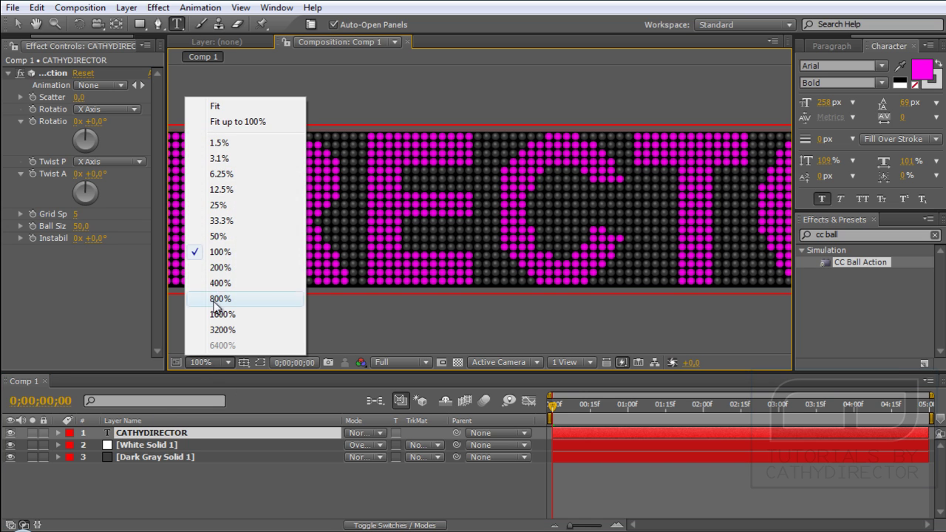
pyautogui.click(224, 221)
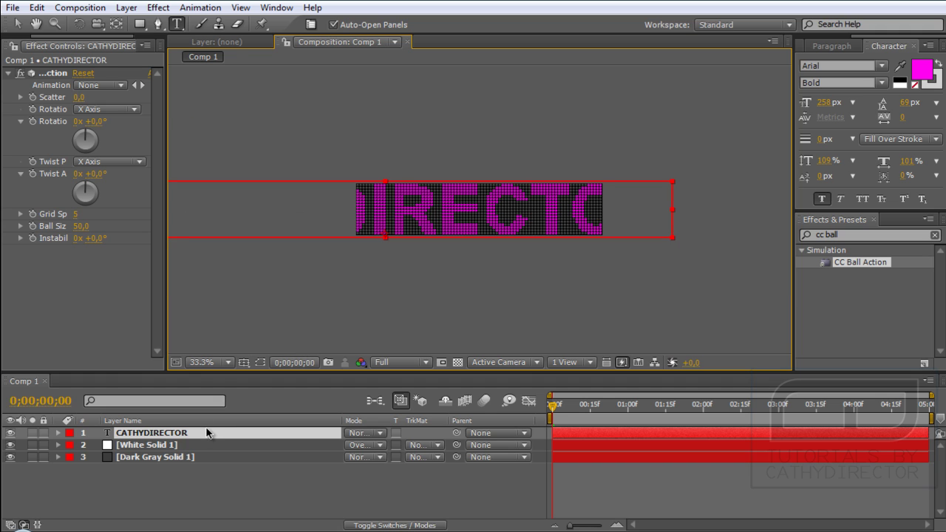
pyautogui.press('p')
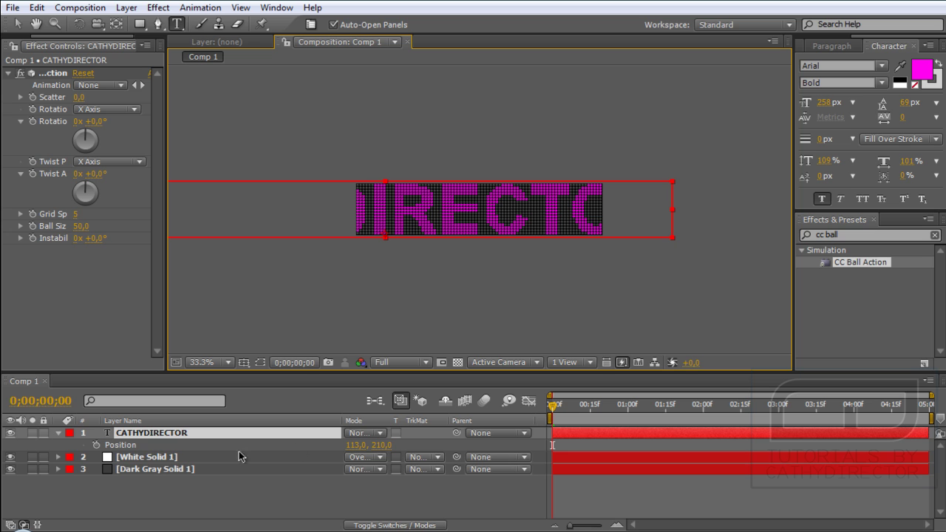
pyautogui.moveTo(361, 445); pyautogui.dragTo(763, 453)
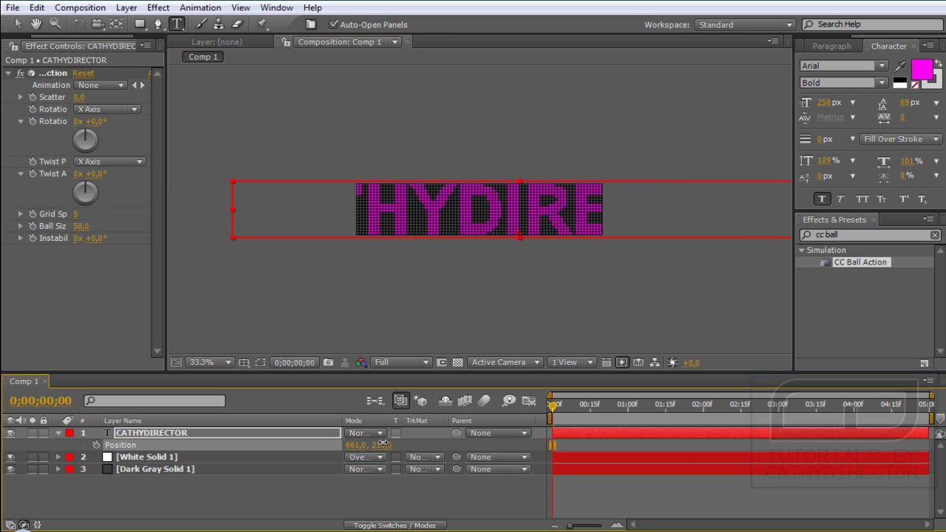
pyautogui.moveTo(353, 446); pyautogui.dragTo(531, 447)
pyautogui.moveTo(347, 446); pyautogui.dragTo(935, 447)
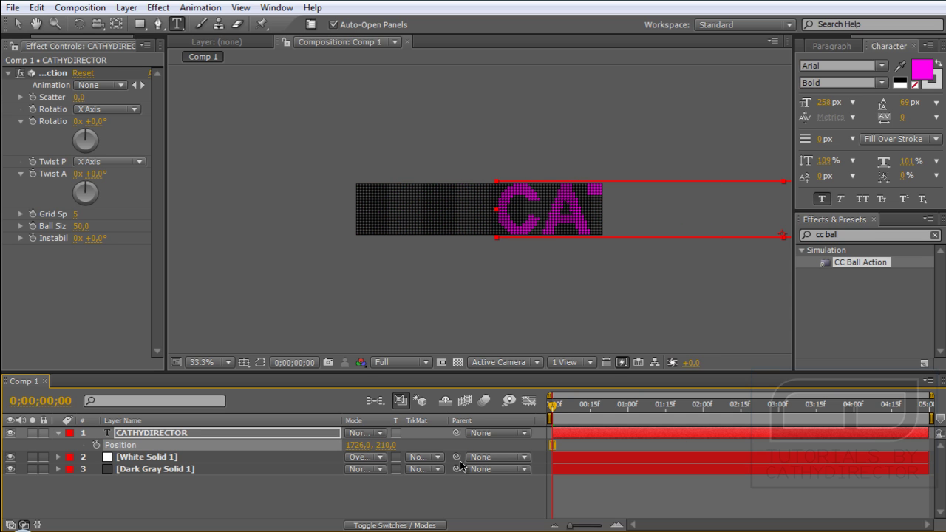
pyautogui.moveTo(351, 445); pyautogui.dragTo(626, 405)
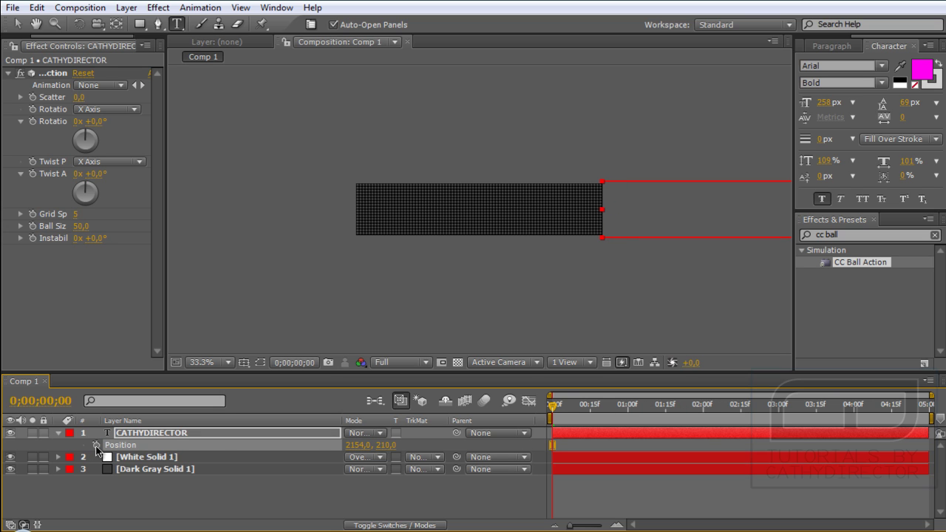
# Step: Keyframe the offscreen start Position, set the end Position keyframe, and preview the leftward scroll
pyautogui.click(96, 446)
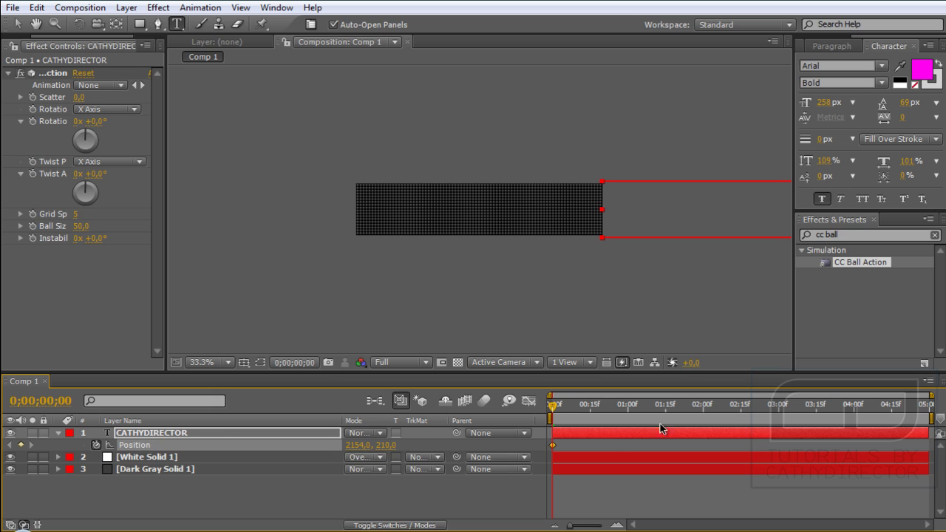
pyautogui.moveTo(916, 408); pyautogui.dragTo(940, 411)
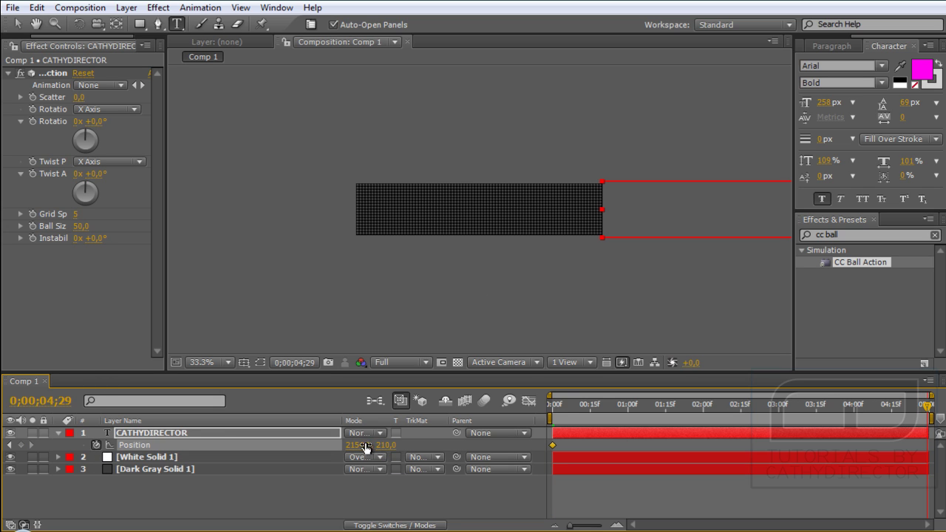
pyautogui.moveTo(361, 445); pyautogui.dragTo(287, 446)
pyautogui.moveTo(358, 445); pyautogui.dragTo(172, 447)
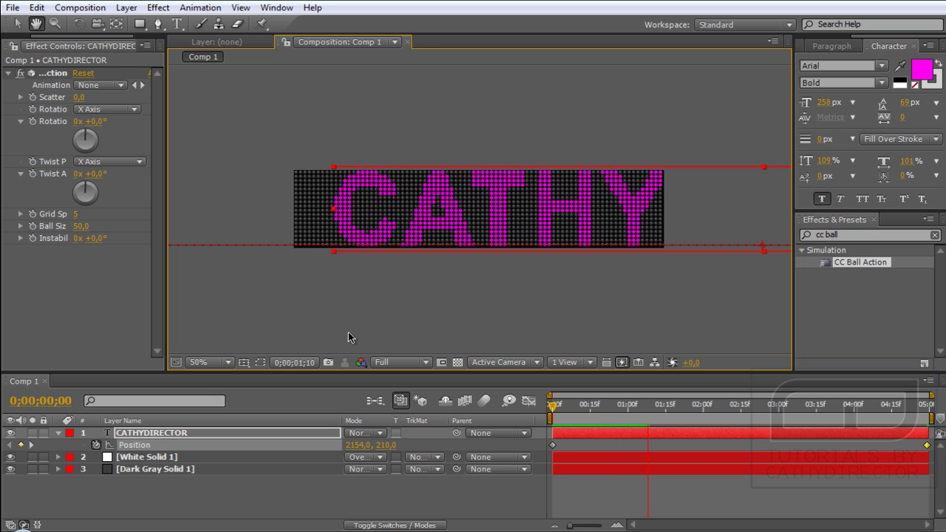
pyautogui.hotkey('ctrl', 't')
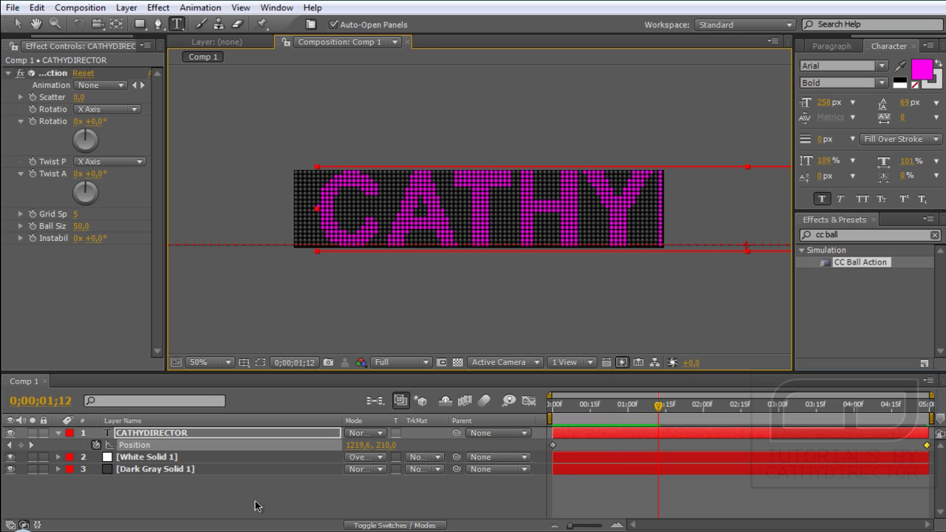
# Step: Duplicate the CATHYDIRECTOR layer and make the copy's text white
pyautogui.click(220, 436)
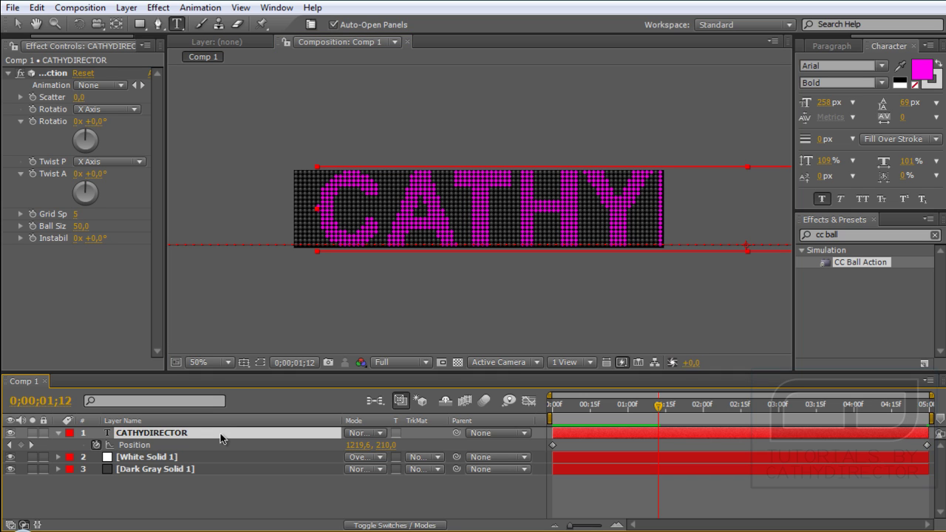
pyautogui.hotkey('ctrl', 'd')
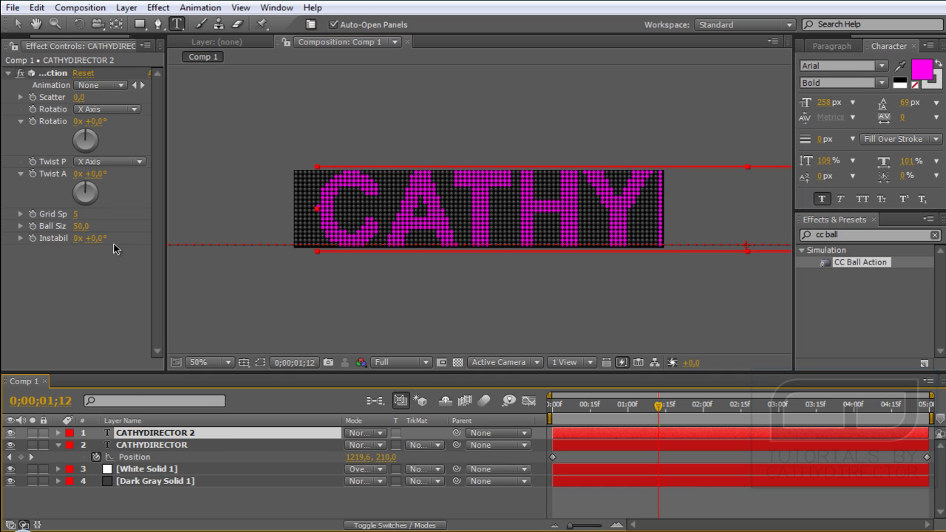
pyautogui.click(35, 8)
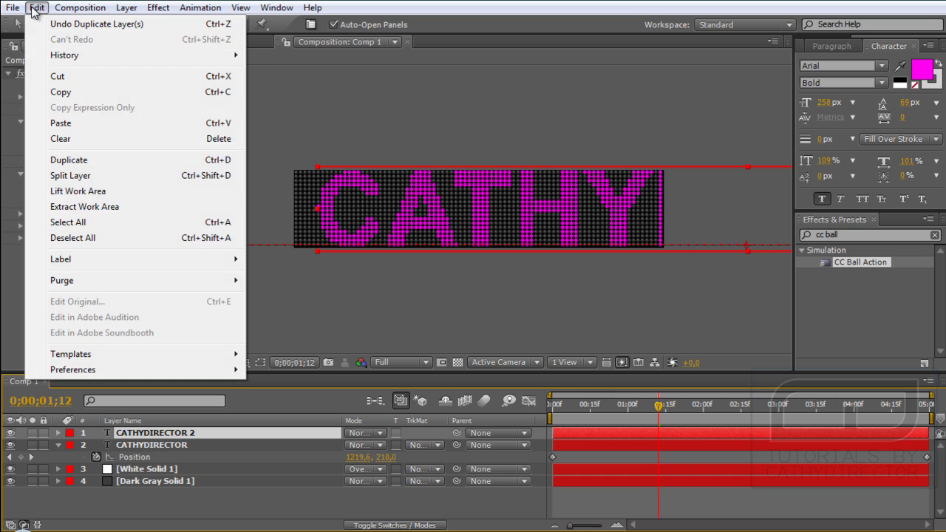
pyautogui.click(34, 9)
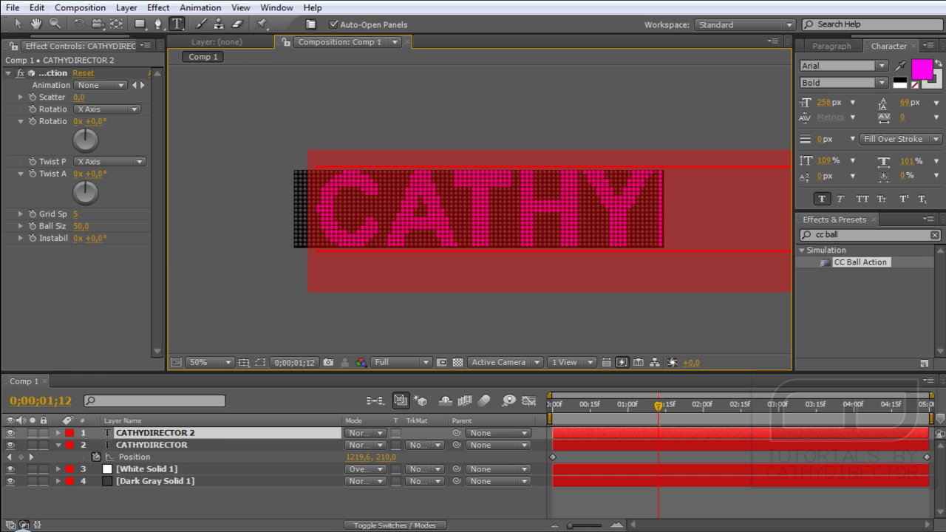
pyautogui.click(922, 71)
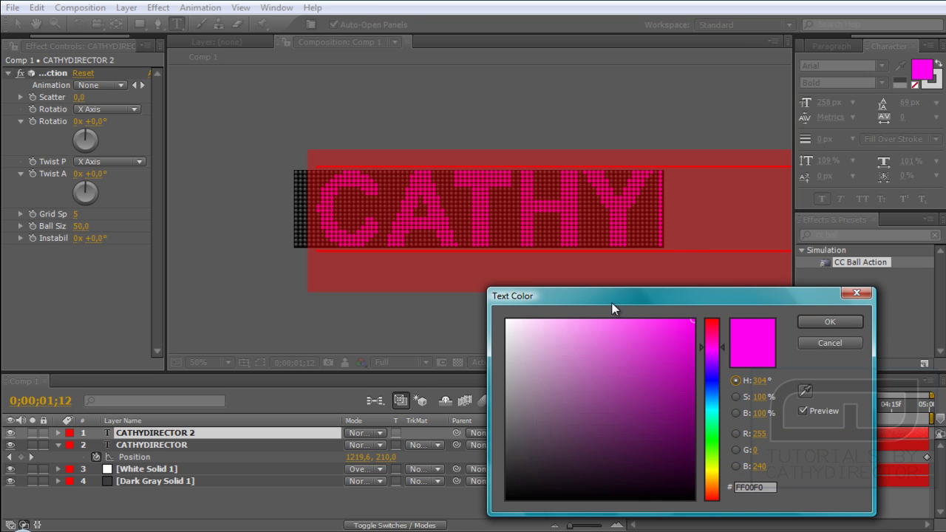
pyautogui.moveTo(550, 345); pyautogui.dragTo(444, 269)
pyautogui.press('Return')
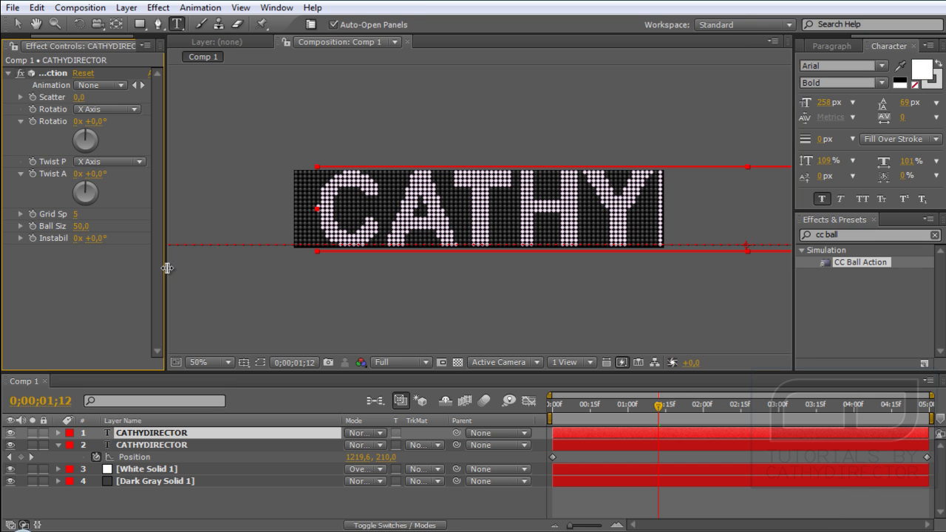
# Step: Set the copy's CC Ball Action Ball Size to 25
pyautogui.moveTo(167, 269); pyautogui.dragTo(209, 274)
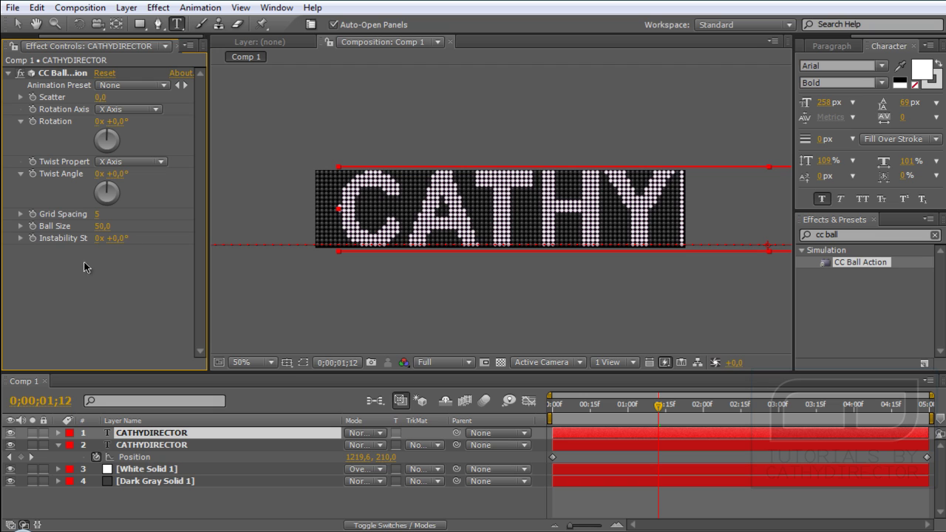
pyautogui.click(101, 227)
pyautogui.write('25')
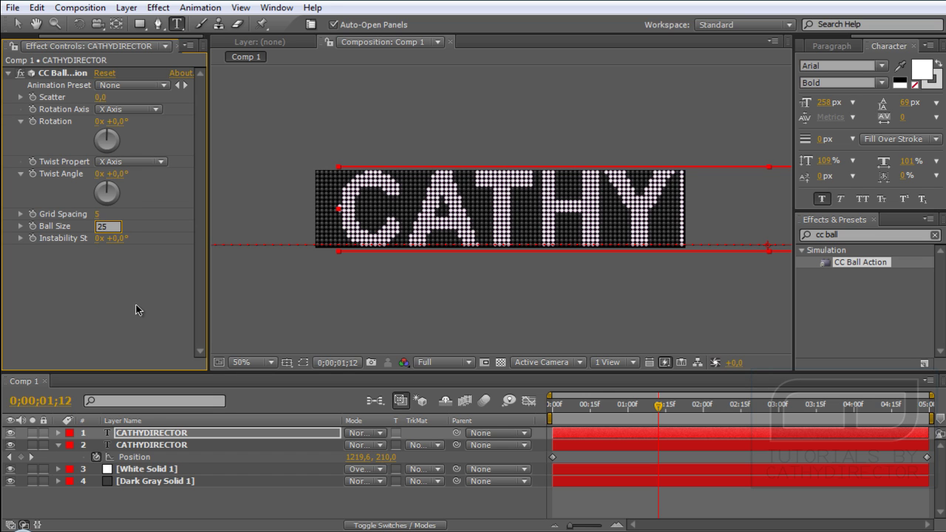
pyautogui.press('Return')
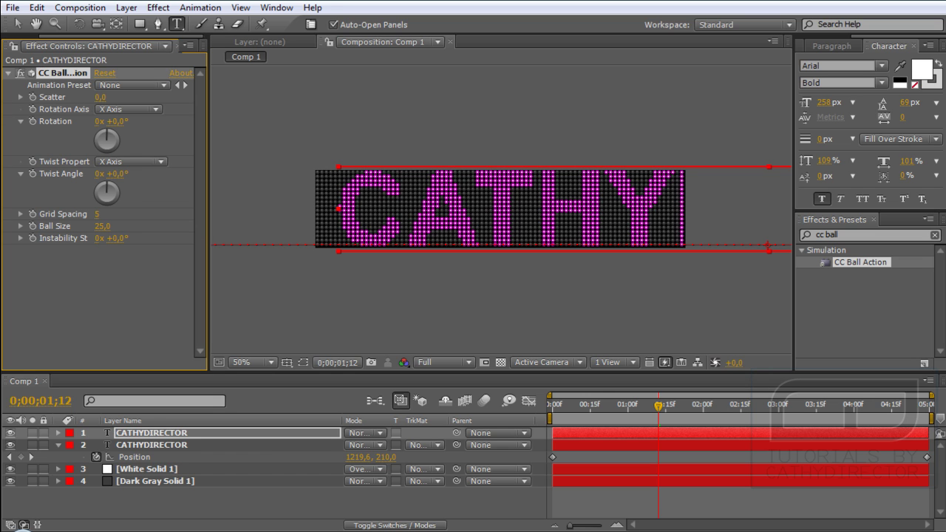
# Step: Set the white copy's blend mode to Screen
pyautogui.click(367, 435)
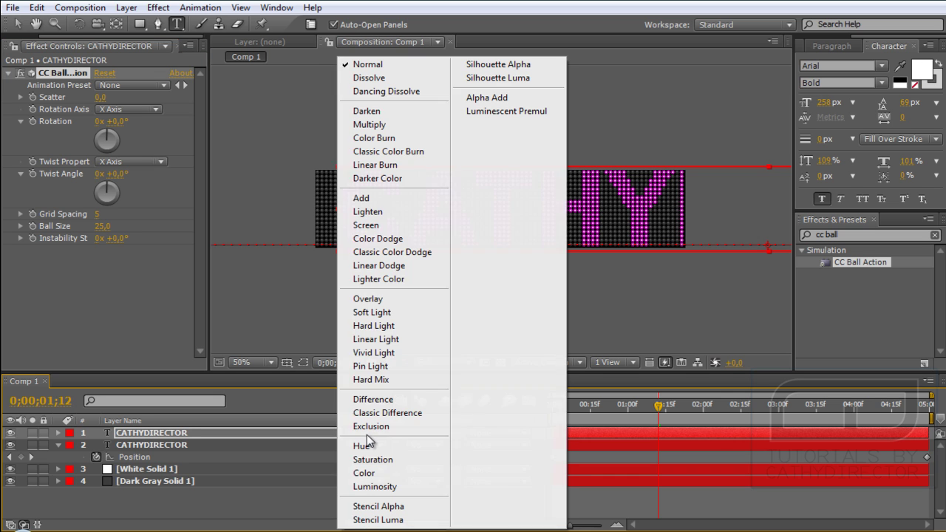
pyautogui.click(381, 226)
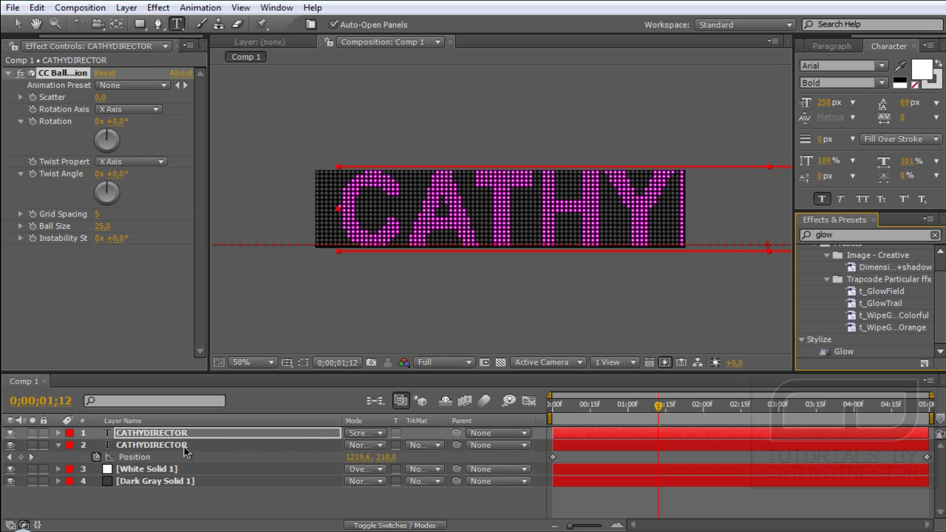
pyautogui.click(150, 445)
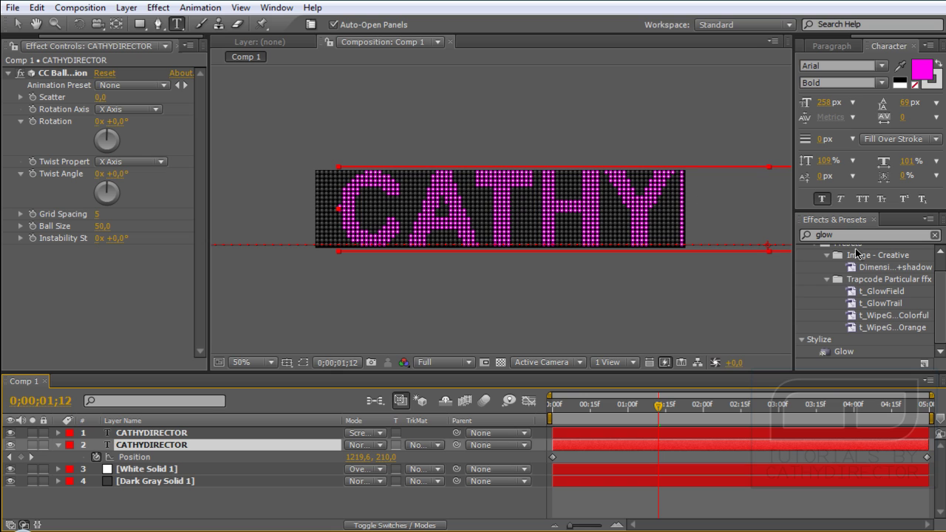
# Step: Apply Stylize > Glow to the magenta text layer with Glow Radius 25
pyautogui.click(842, 234)
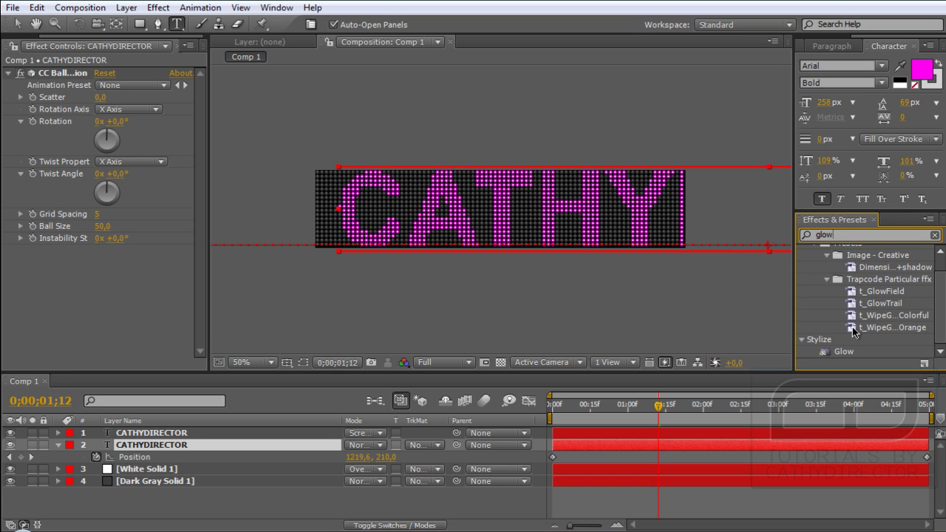
pyautogui.click(844, 353)
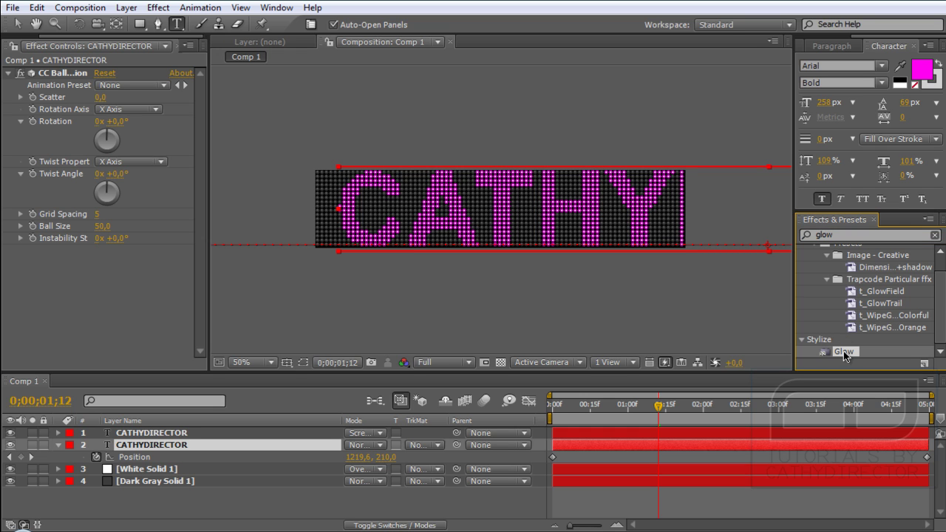
pyautogui.moveTo(844, 355); pyautogui.dragTo(224, 447)
pyautogui.press('v')
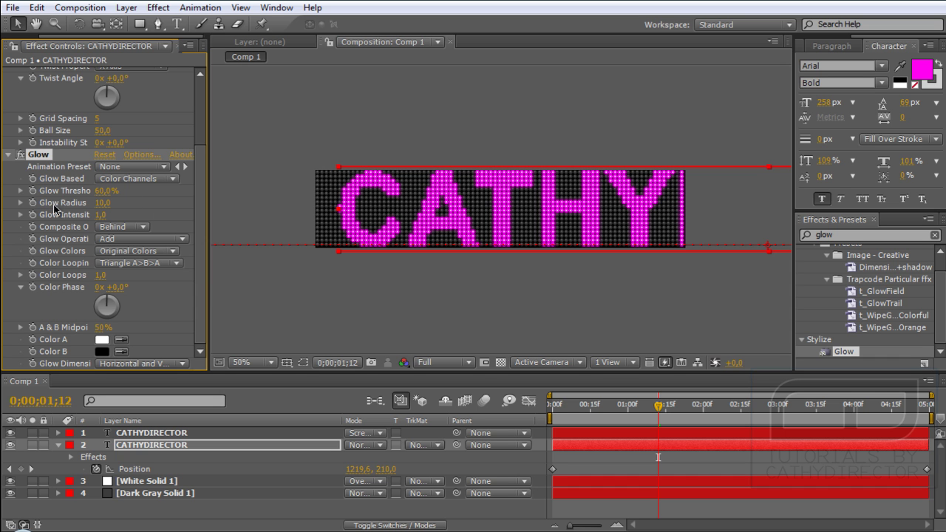
pyautogui.click(102, 203)
pyautogui.write('25')
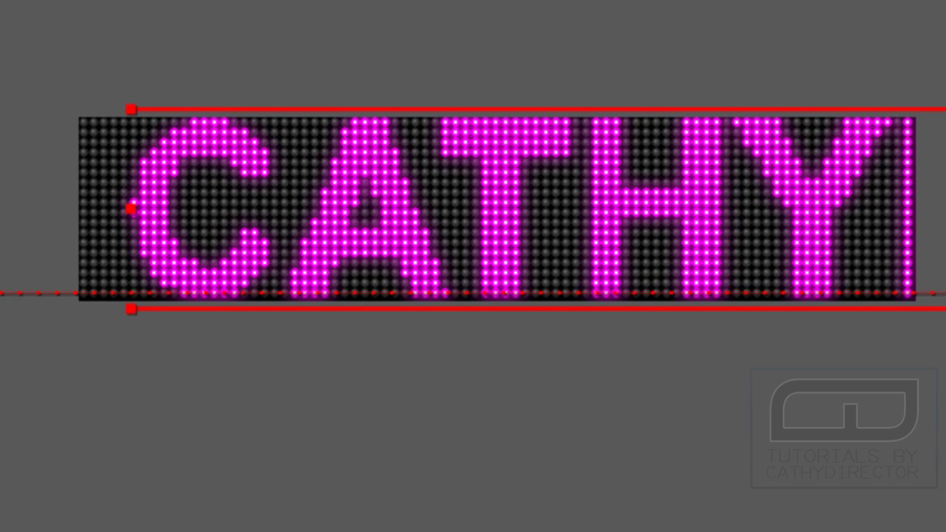